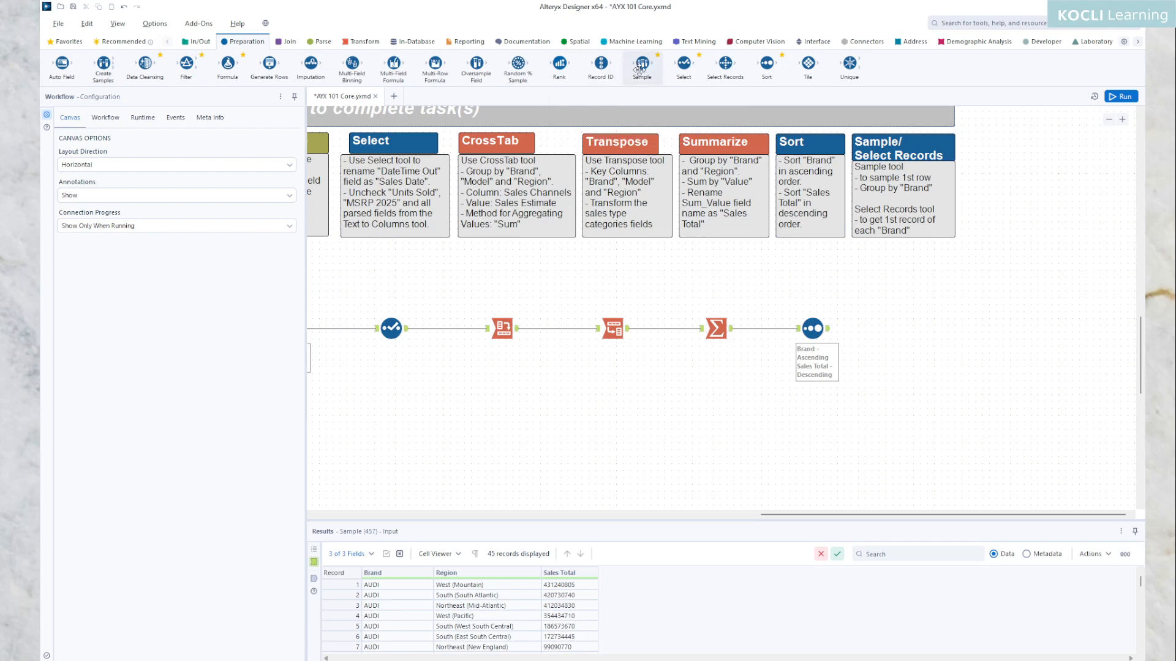
Step: Add a Sample tool connected after the Sort tool and open its configuration
drag(641, 67, 896, 329)
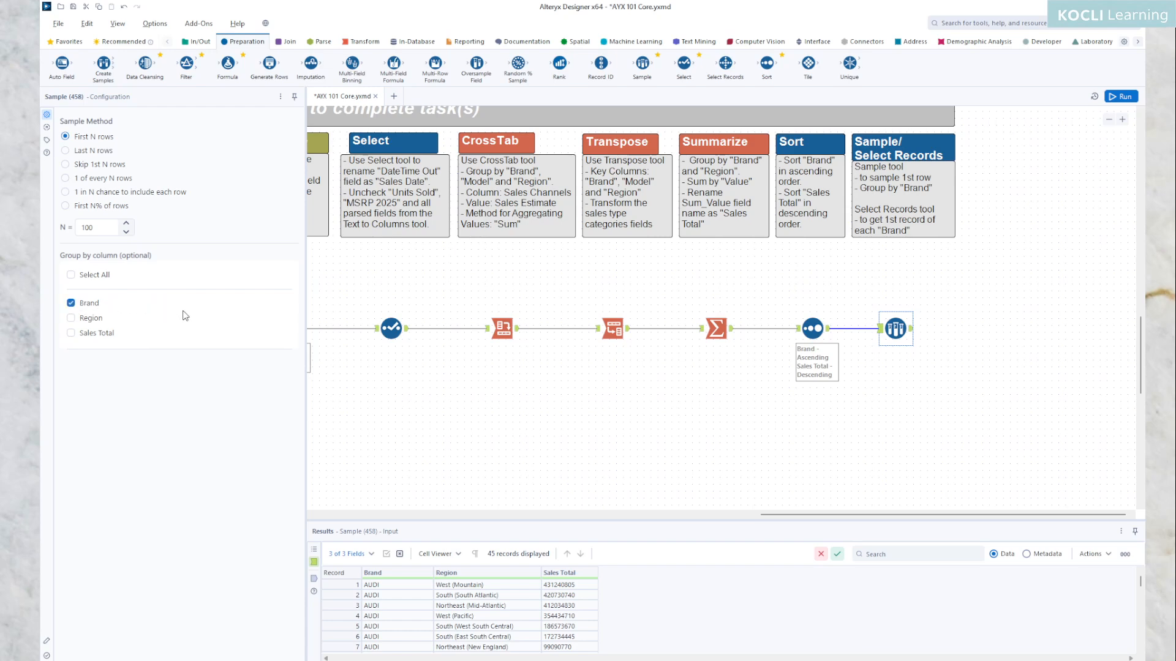
click(815, 330)
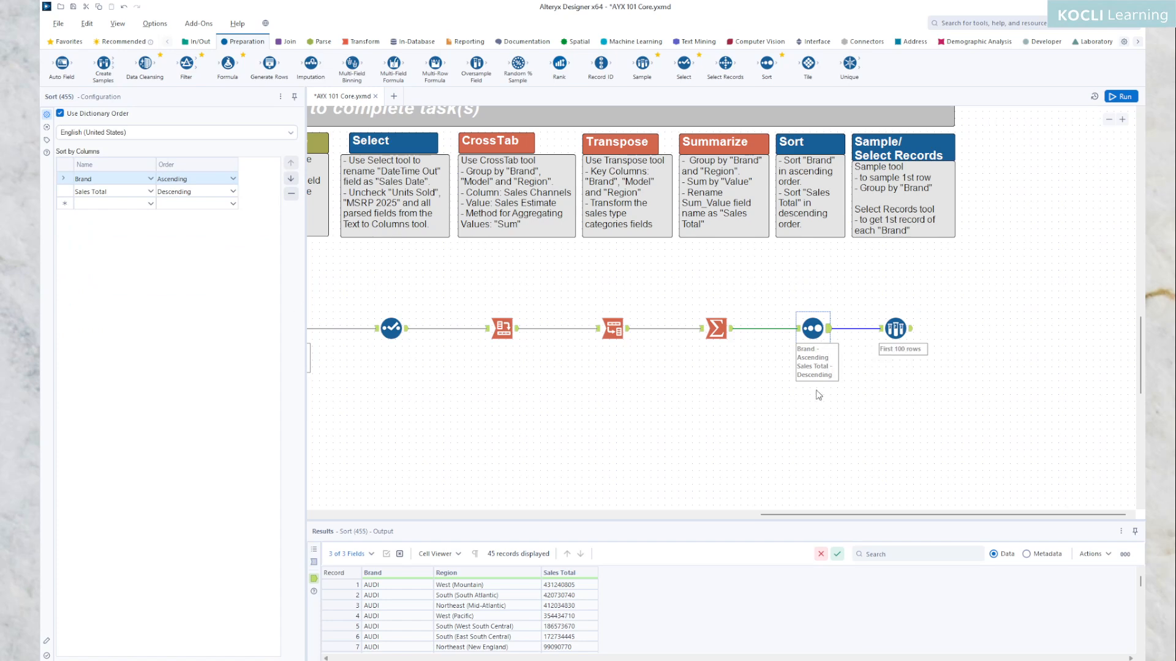
click(895, 331)
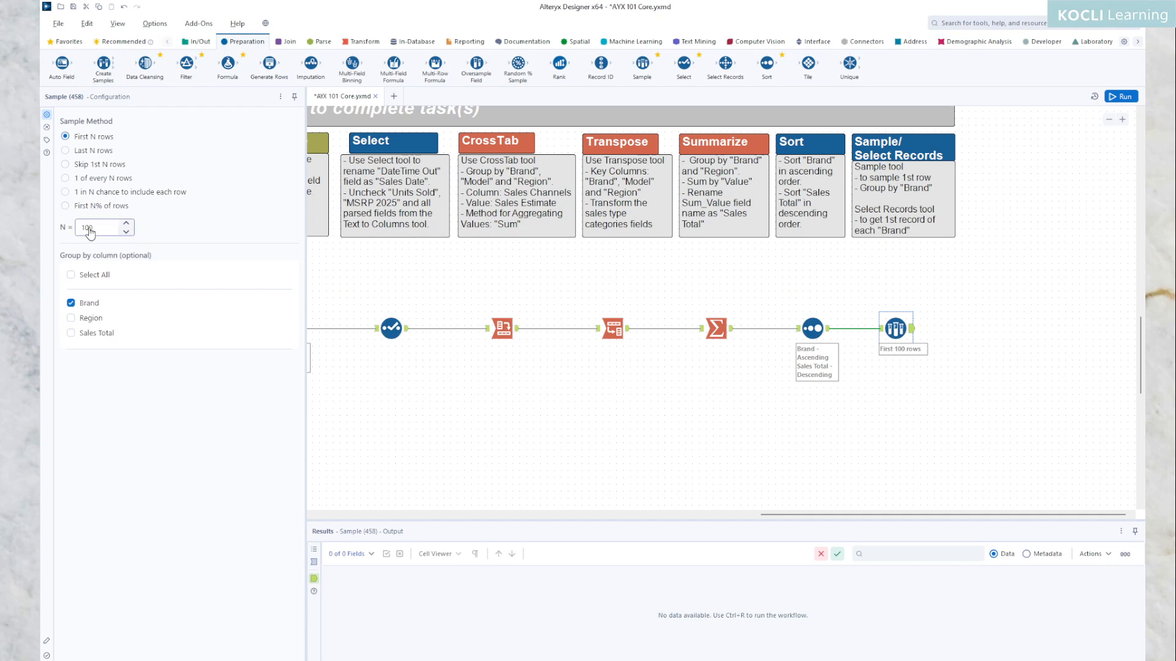
Step: Set the Sample tool to keep the first 1 row per Brand group and run the workflow
drag(98, 229, 82, 228)
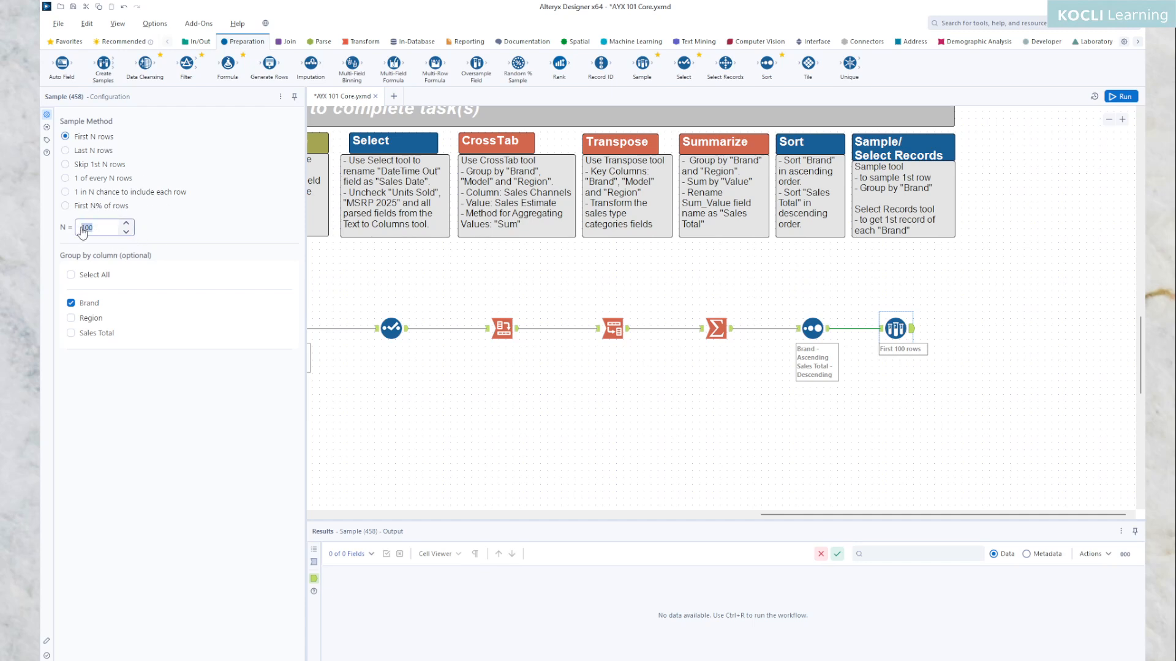
text(1)
click(165, 420)
click(1119, 97)
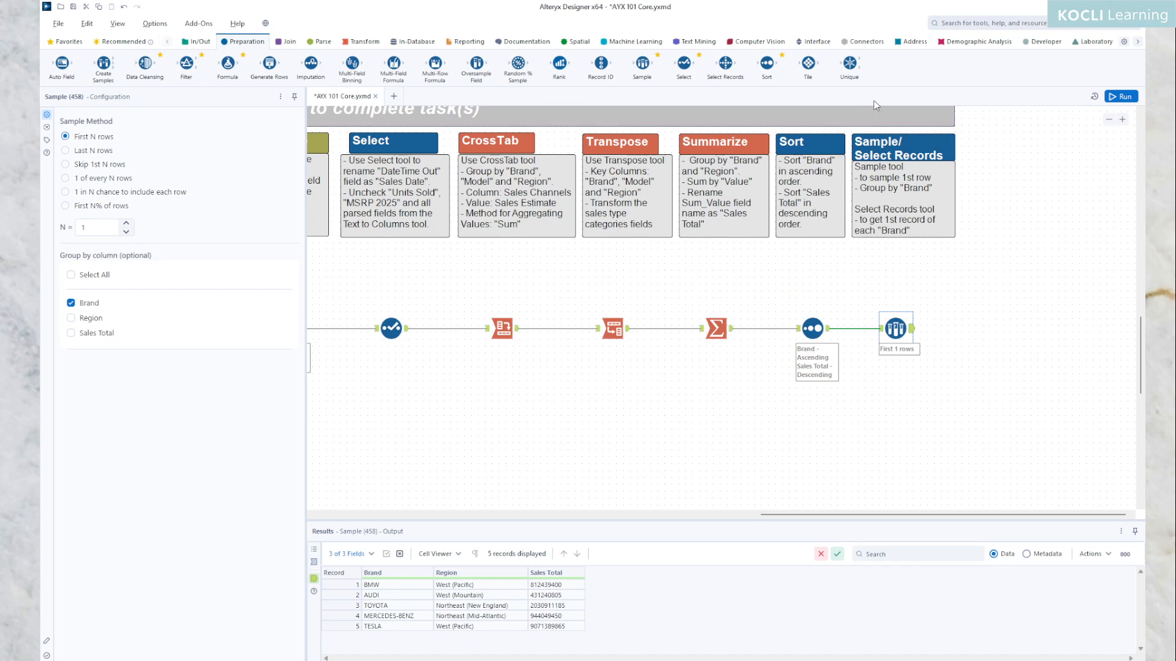
Step: Add a Select Records tool below the Sample tool, connect the Sort output to it, and run the workflow
mouse_move(724, 68)
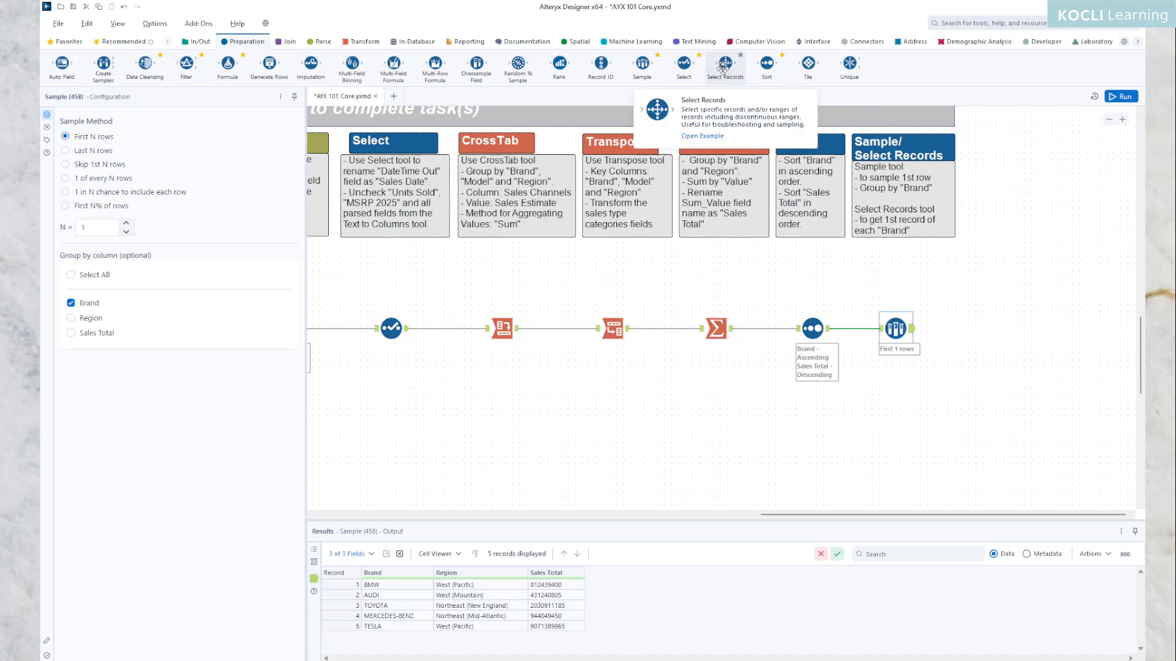
drag(730, 68, 895, 404)
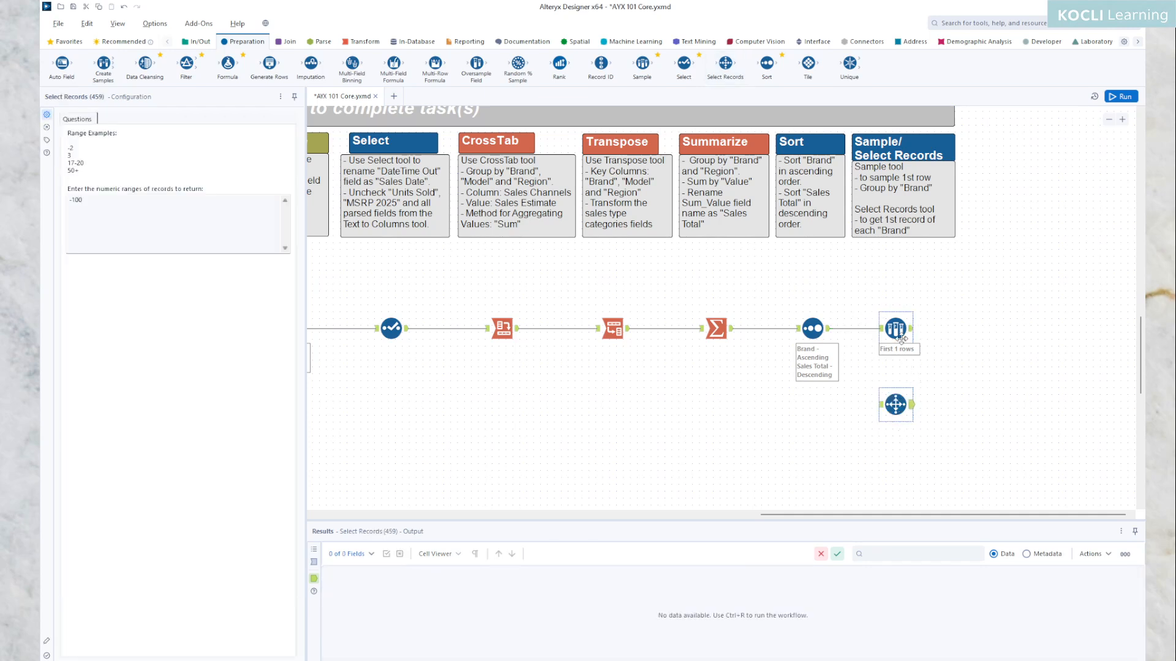
click(829, 335)
drag(829, 331, 882, 404)
key(ctrl+r)
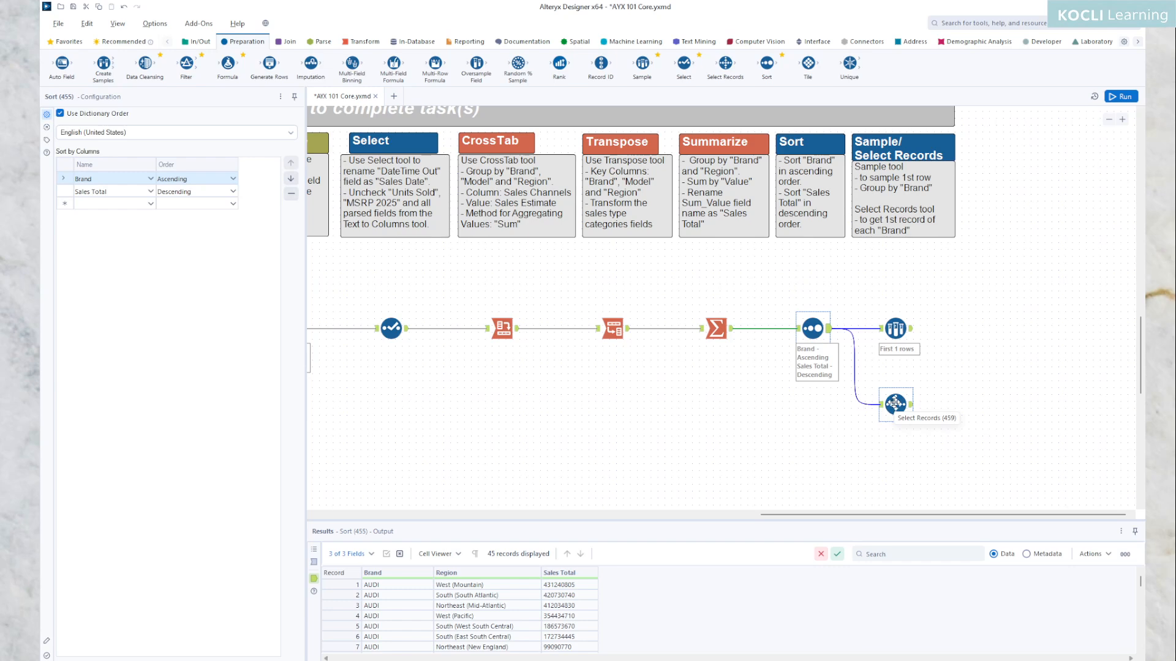
Step: Browse the sorted records feeding Select Records to find the row number where each brand begins
click(895, 402)
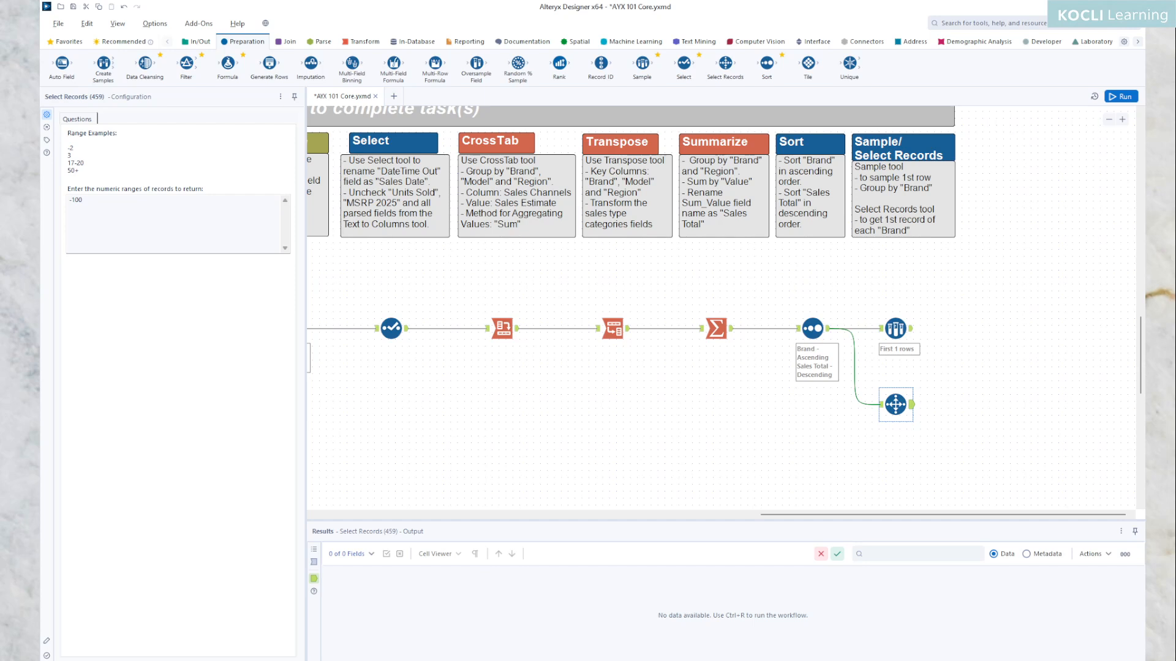
click(910, 338)
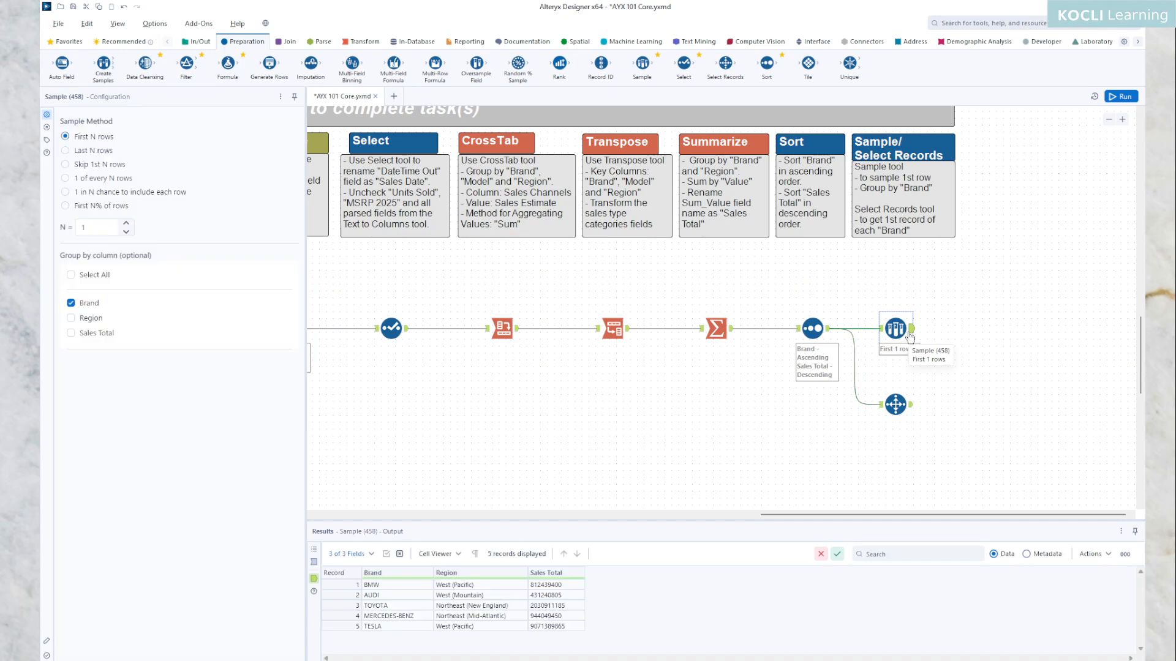
click(883, 410)
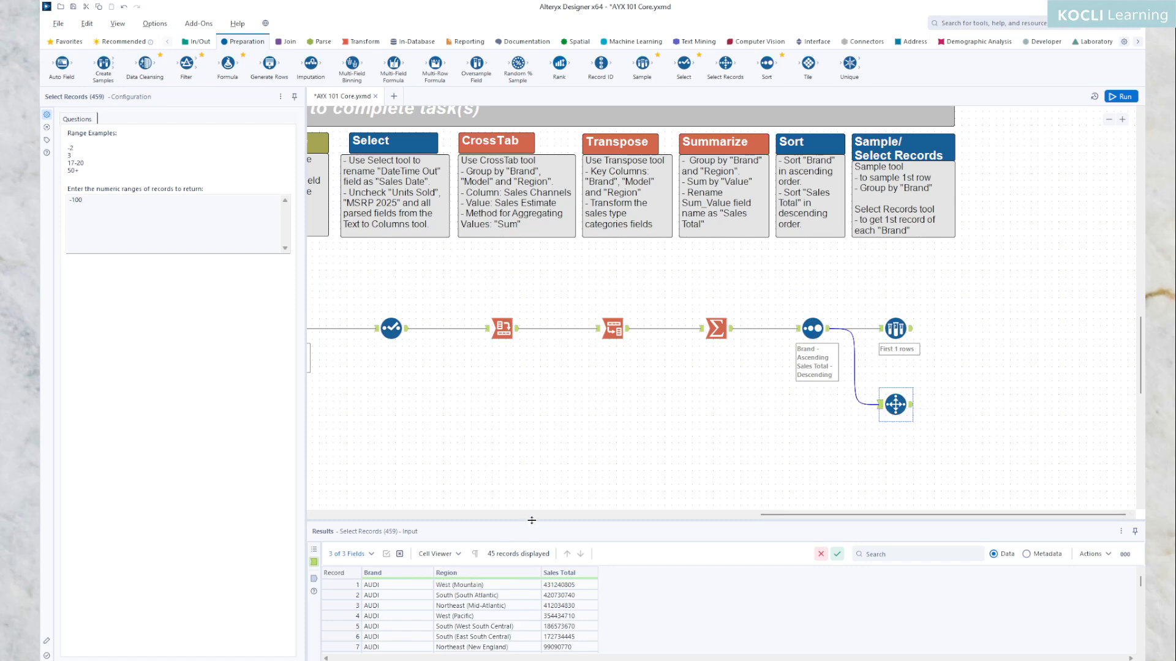
drag(531, 520, 543, 488)
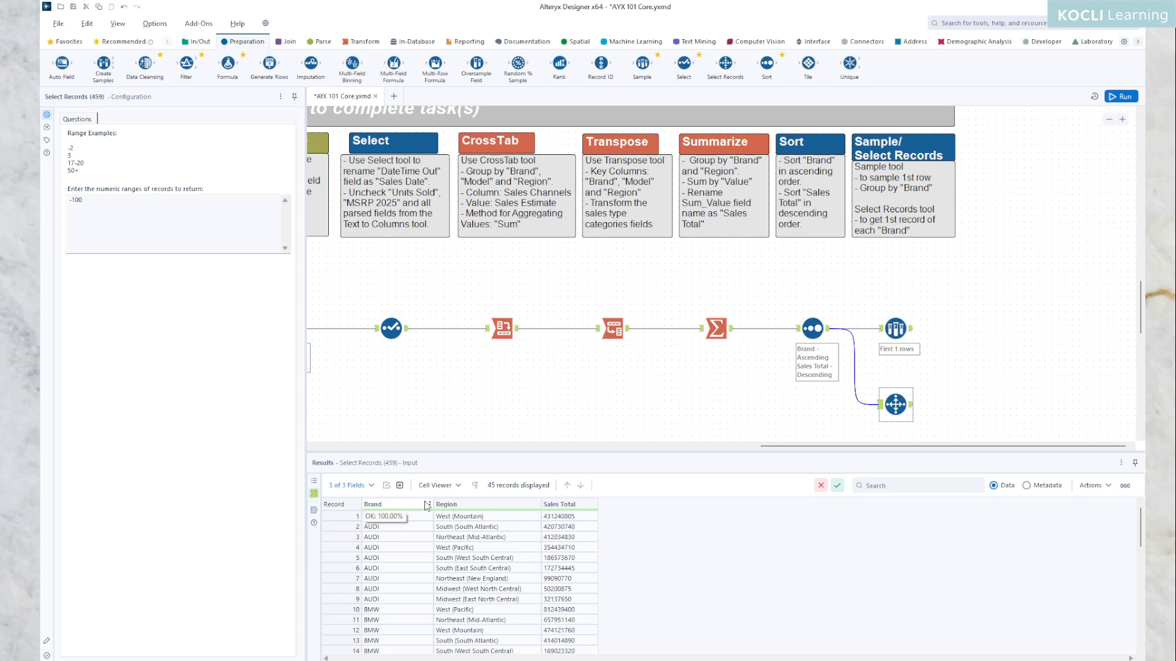
scroll(432, 532, down, 2)
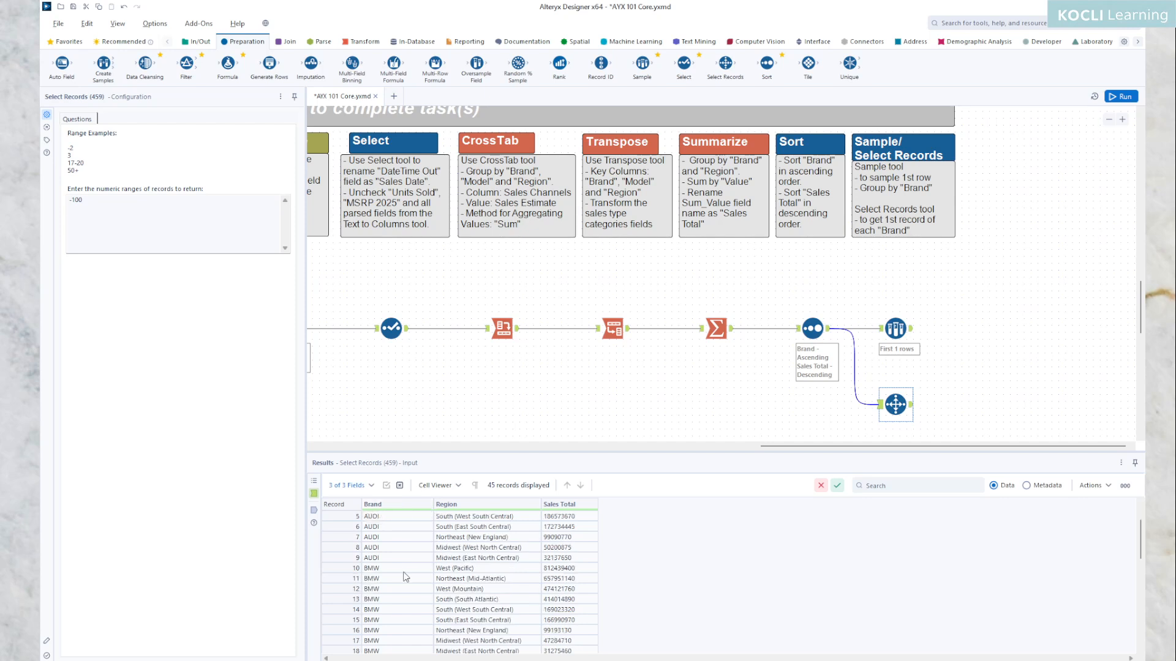
scroll(411, 574, down, 3)
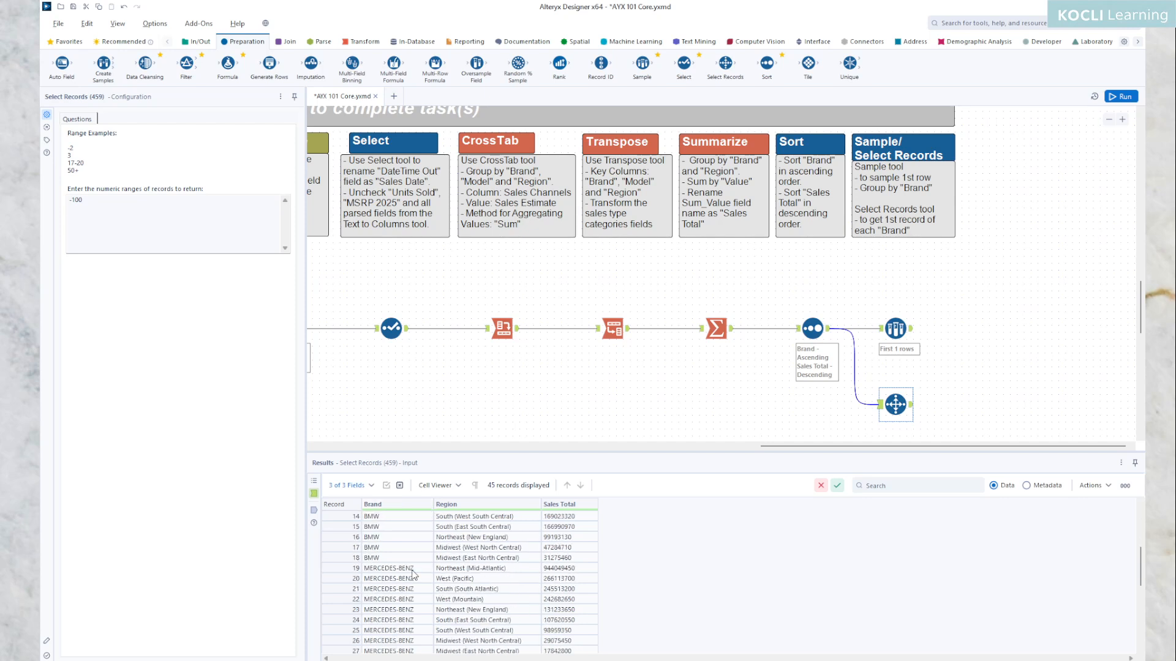
click(413, 570)
scroll(412, 575, down, 4)
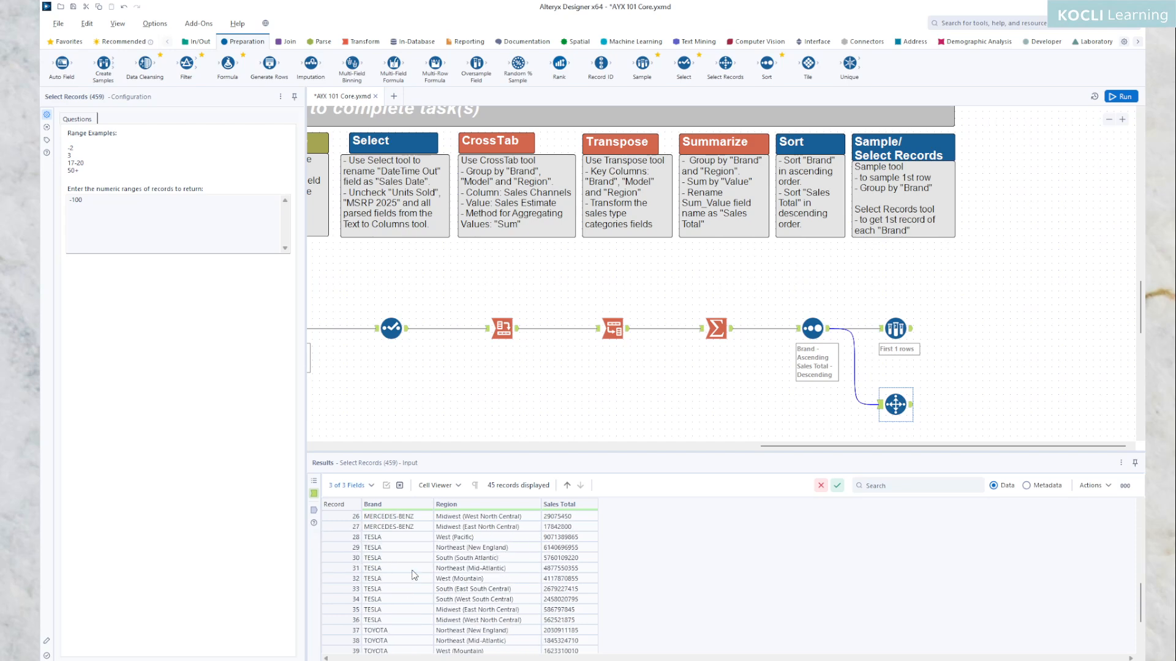
click(392, 539)
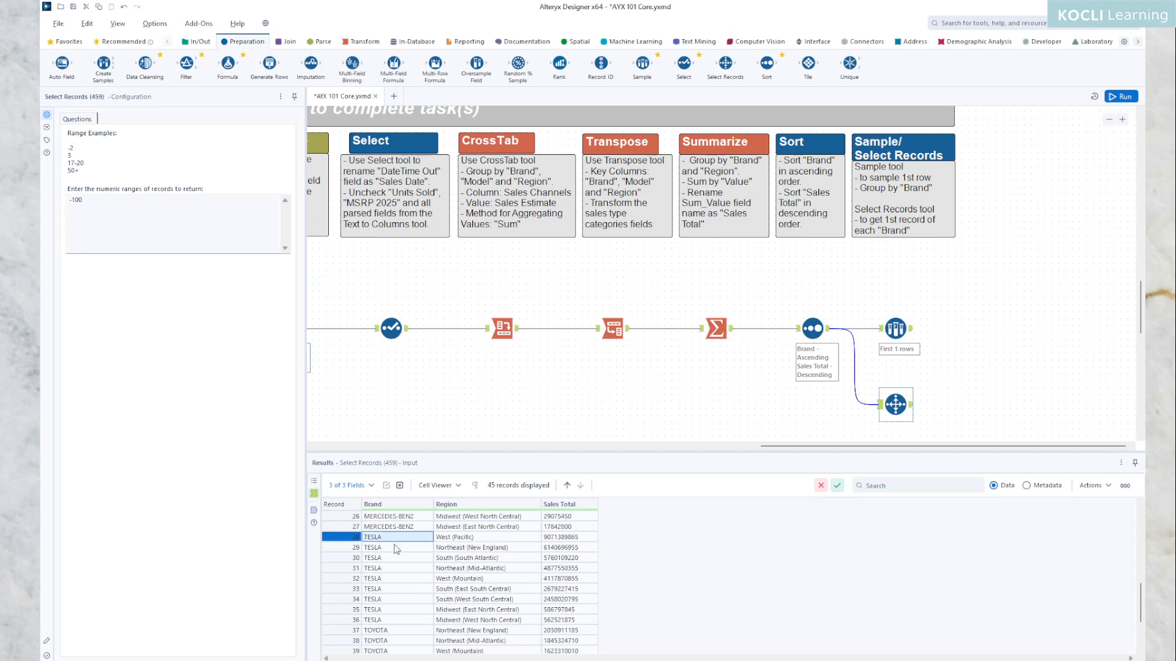
scroll(404, 569, down, 3)
click(389, 559)
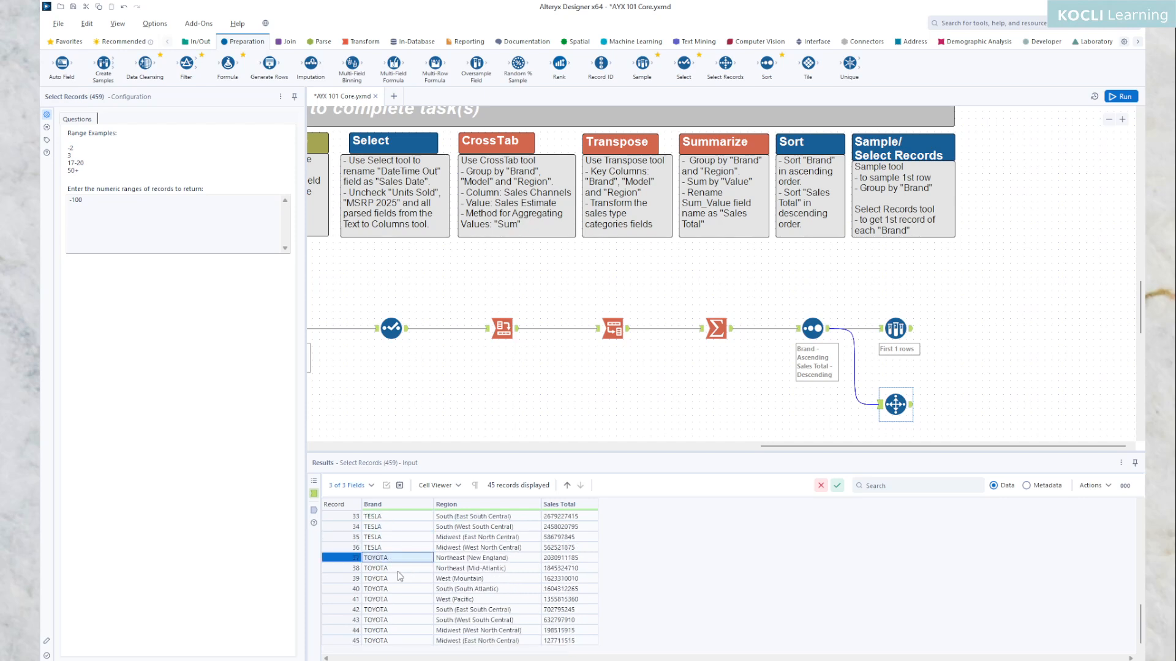
scroll(458, 604, up, 4)
scroll(459, 604, up, 7)
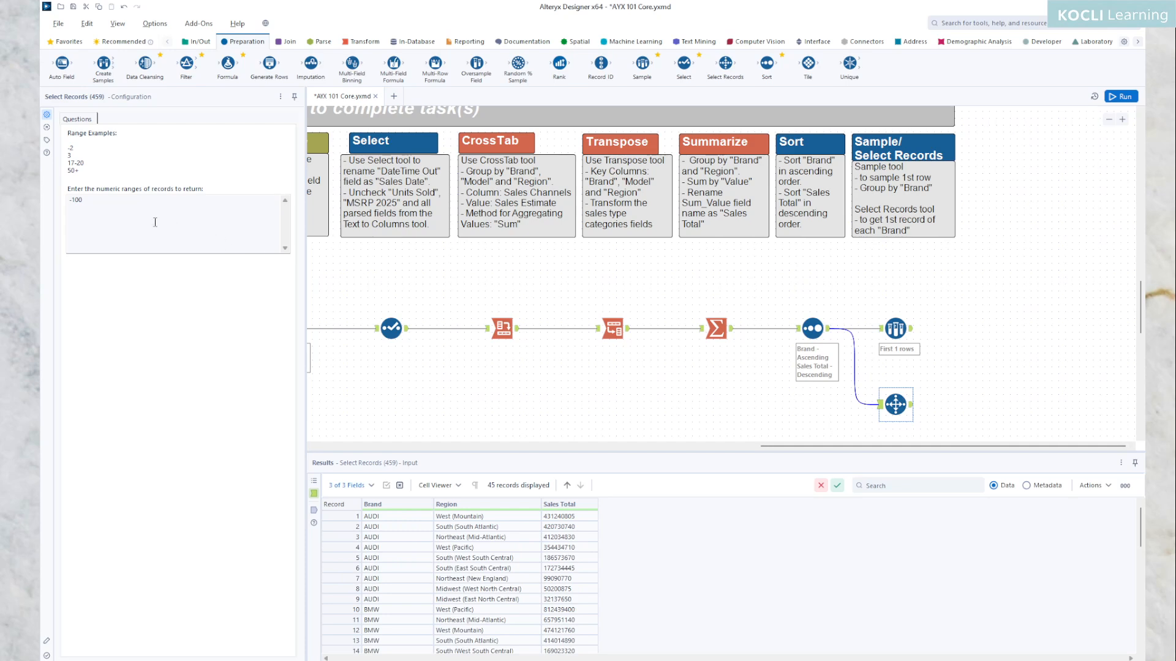
Step: Enter record ranges 1, 10, 19, 28 and 37 in the Select Records tool and run the workflow
triple_click(120, 209)
text(1)
scroll(495, 565, down, 11)
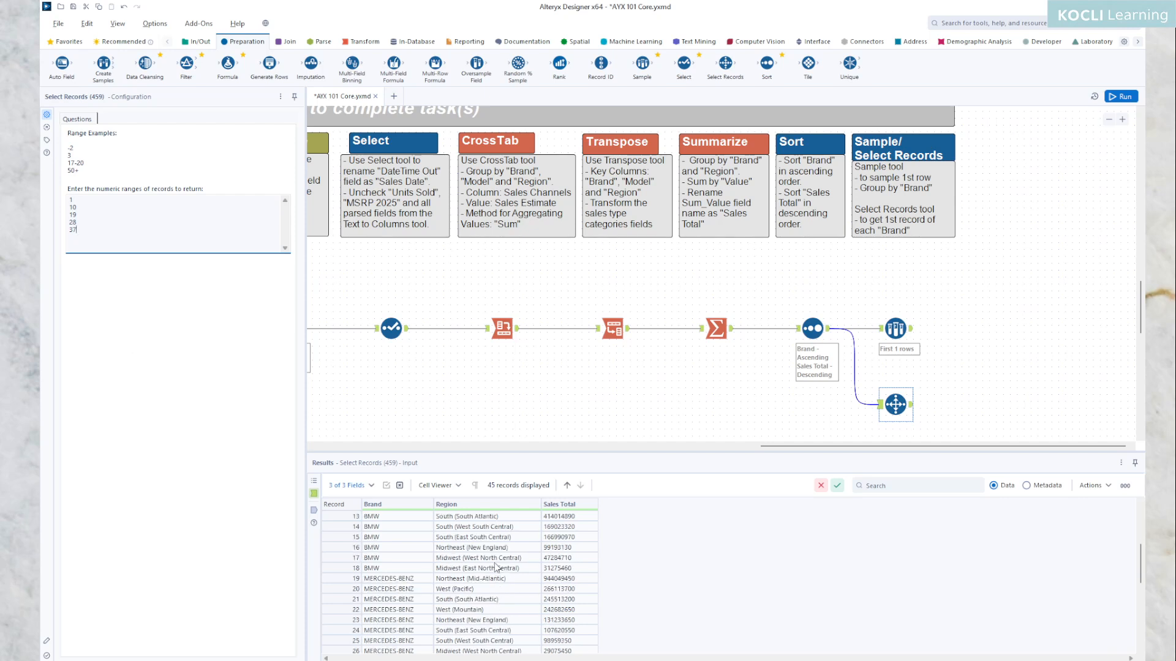
scroll(495, 568, up, 11)
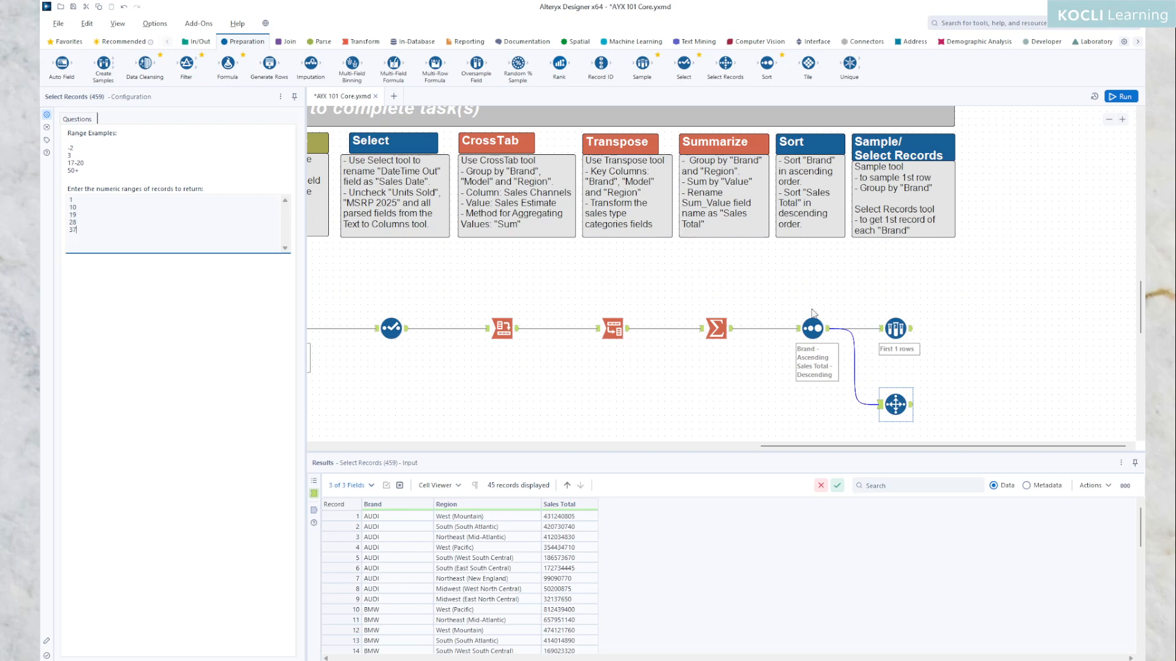
click(1118, 96)
Step: Compare the output records of the Select Records tool and the Sample tool
click(911, 405)
click(906, 329)
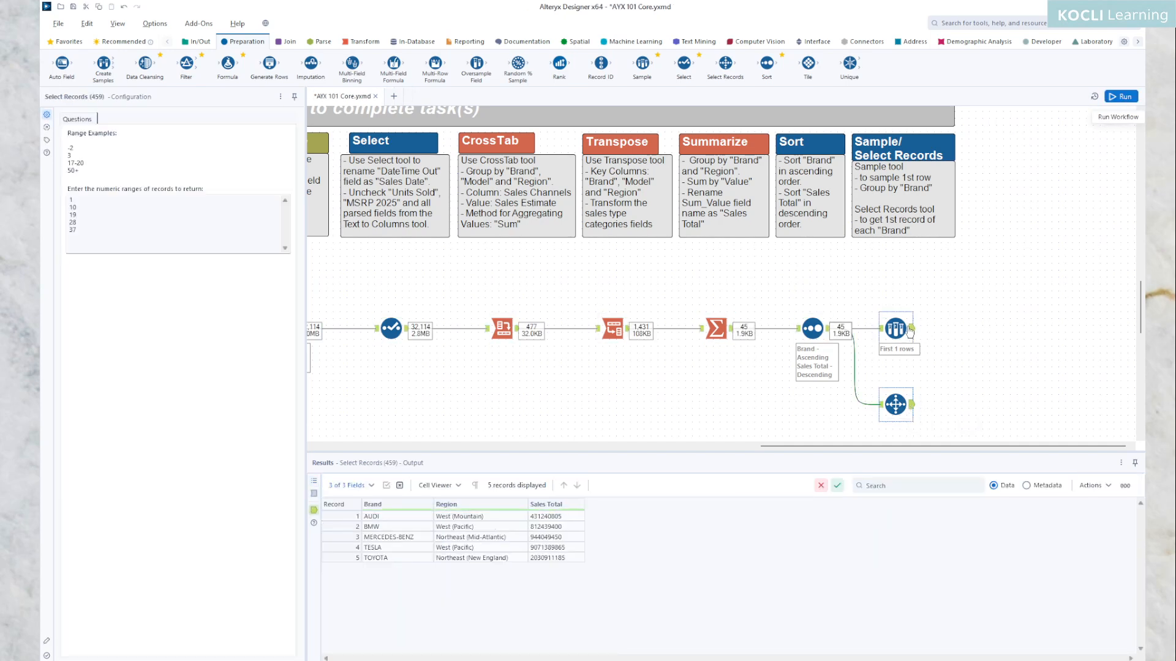
click(911, 405)
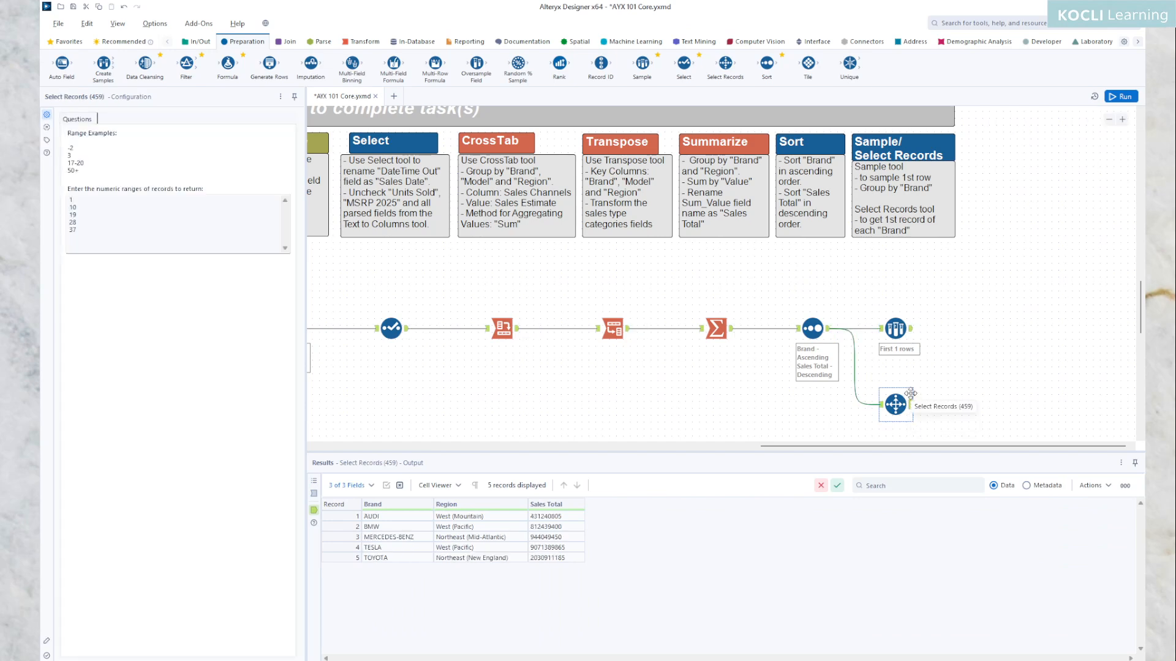
click(910, 335)
click(905, 405)
click(909, 342)
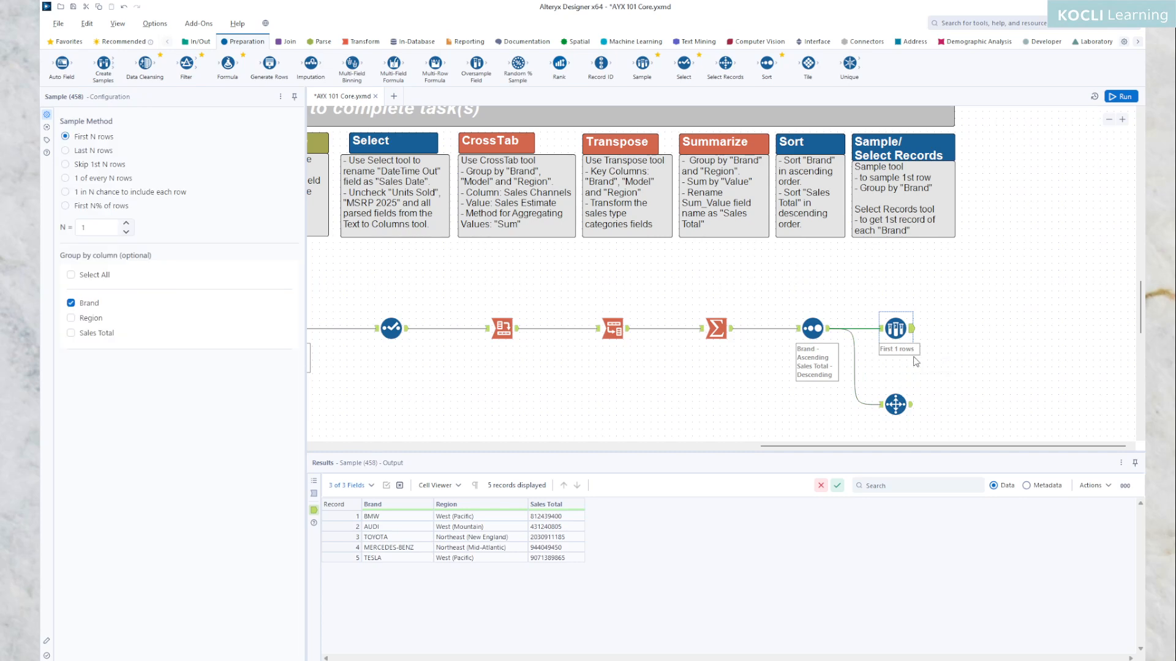
click(910, 408)
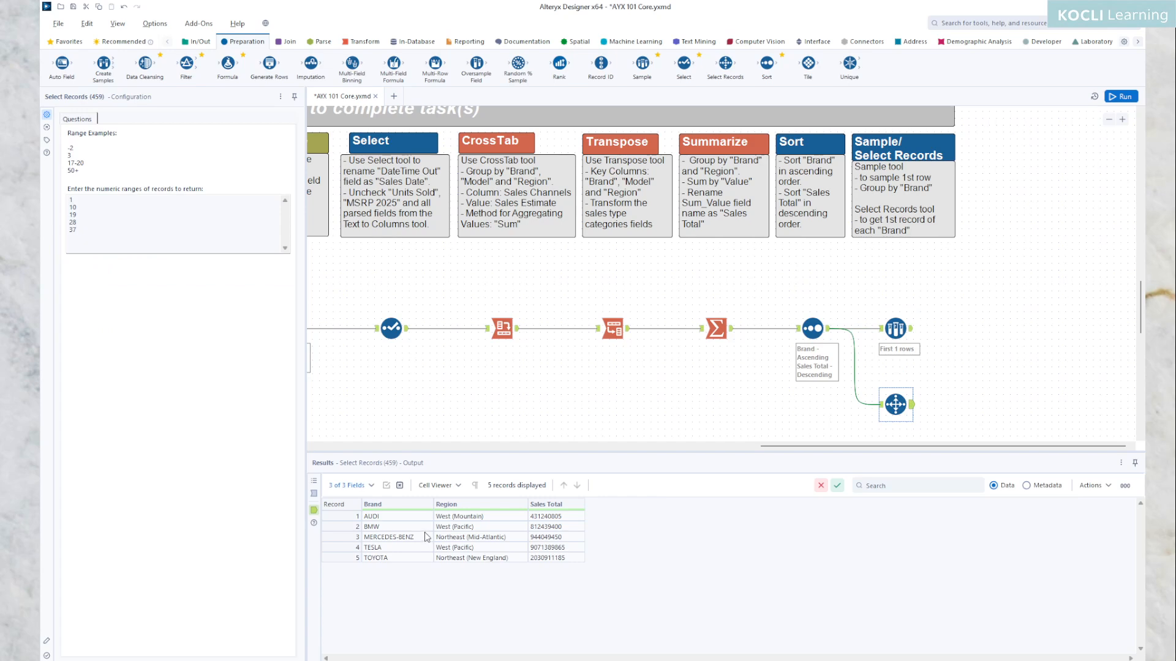